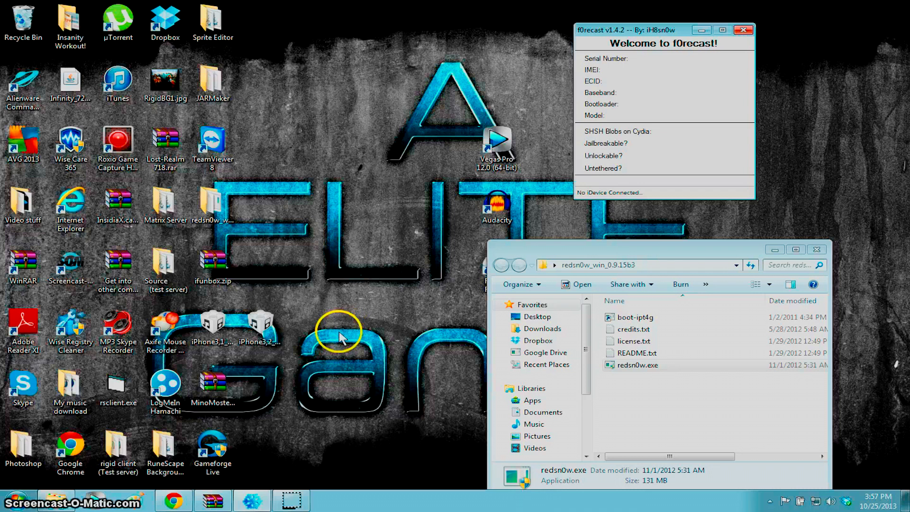
# Step: Open the first iOS 6.1.3 jailbreak video, pause it, and expand its description
pyautogui.moveTo(185, 499)
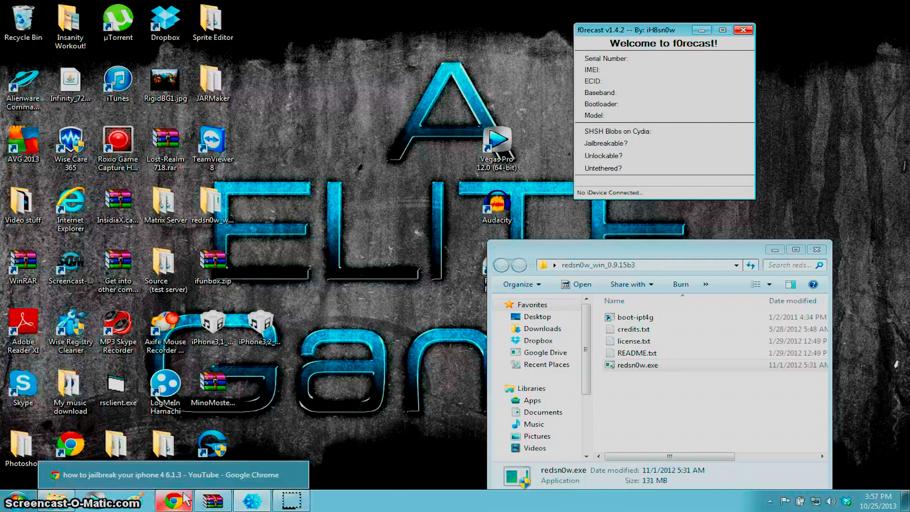
pyautogui.click(185, 499)
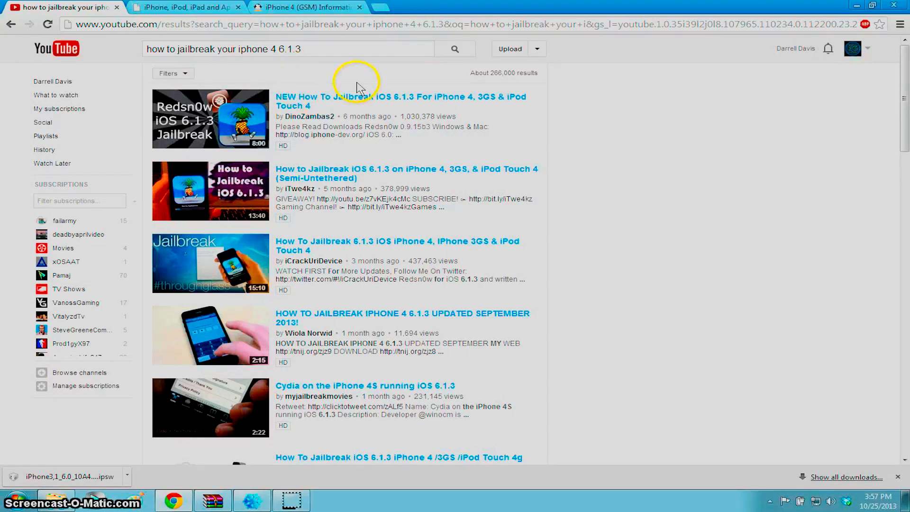
pyautogui.click(366, 100)
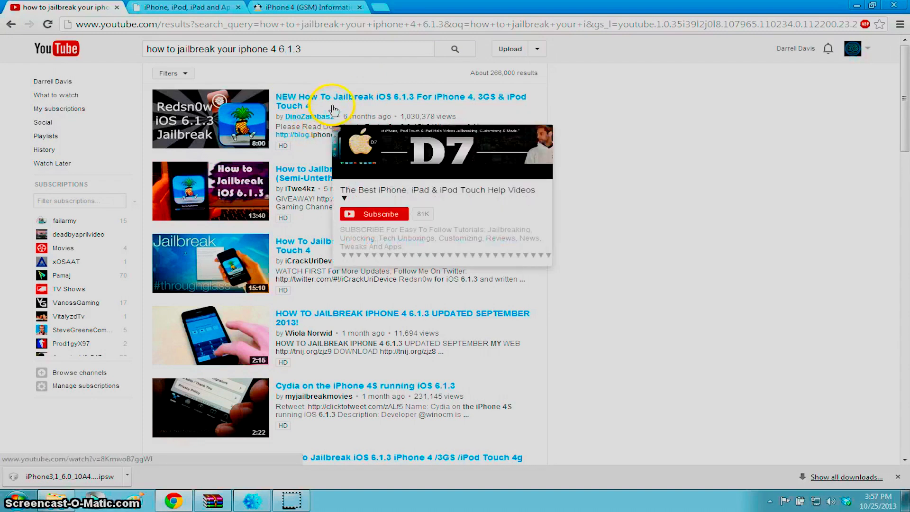
pyautogui.click(366, 97)
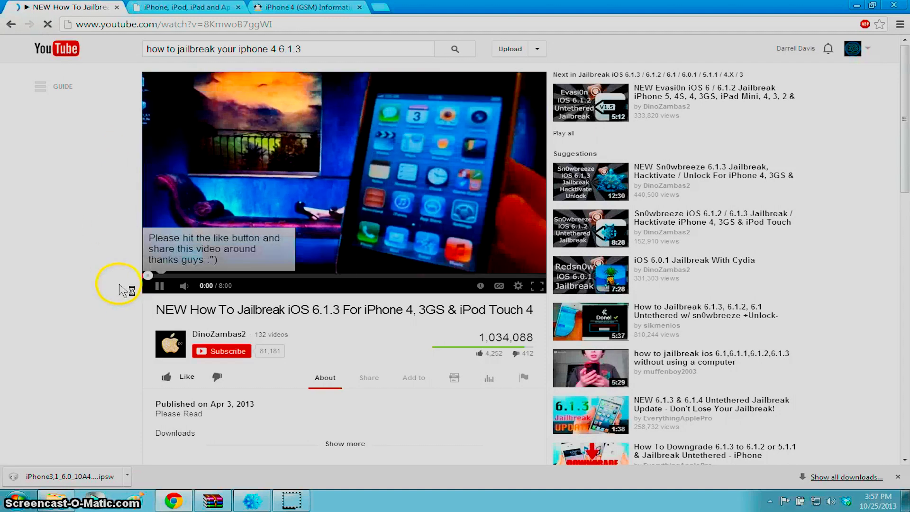
pyautogui.click(151, 289)
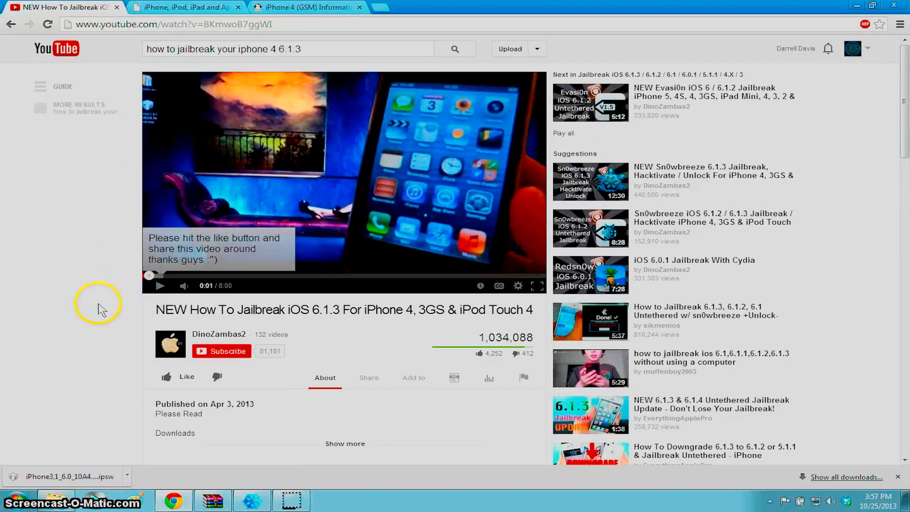
pyautogui.scroll(-2, 90, 304)
pyautogui.click(357, 327)
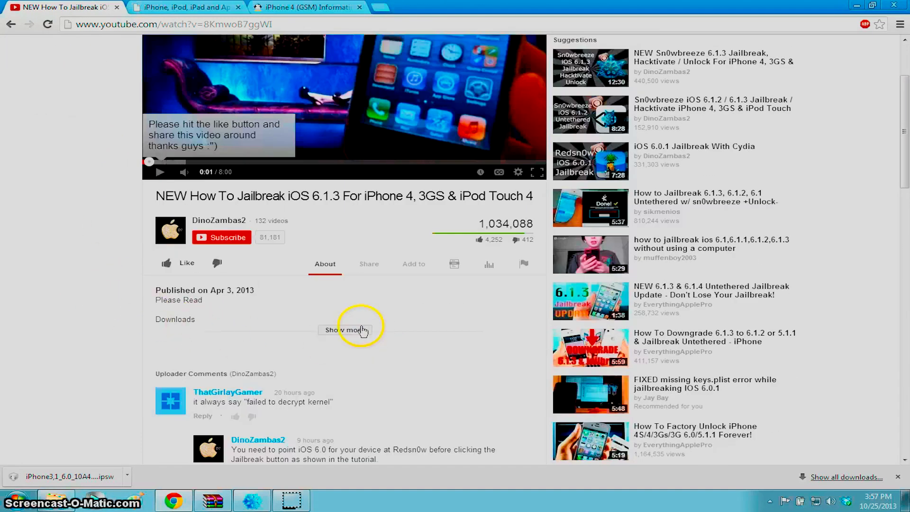
# Step: Open the description's felixbruns.de iOS 6.0 link in a new tab and switch to it
pyautogui.scroll(-1, 349, 332)
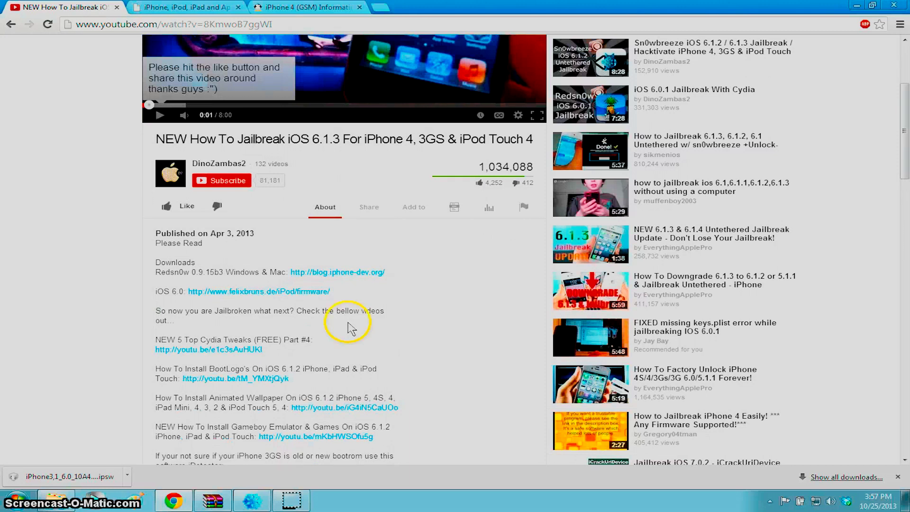
pyautogui.click(264, 292)
pyautogui.click(62, 8)
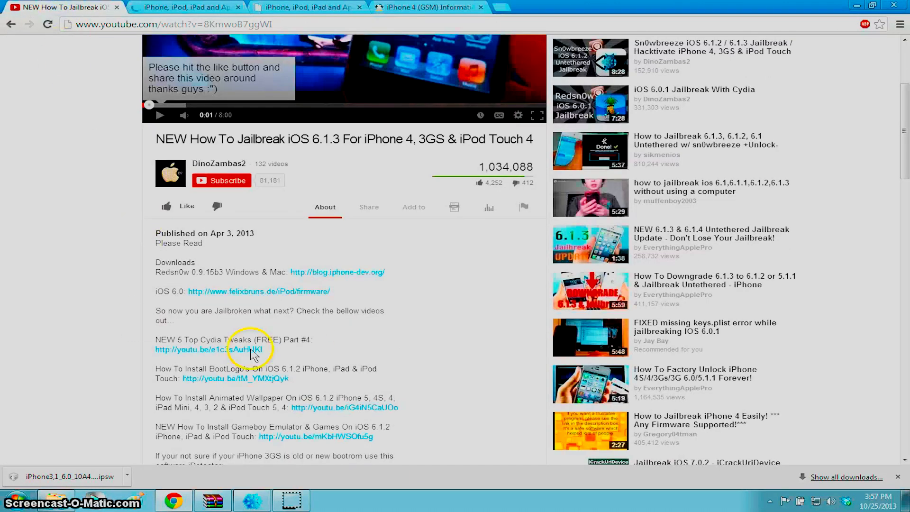
pyautogui.moveTo(171, 287); pyautogui.dragTo(148, 280)
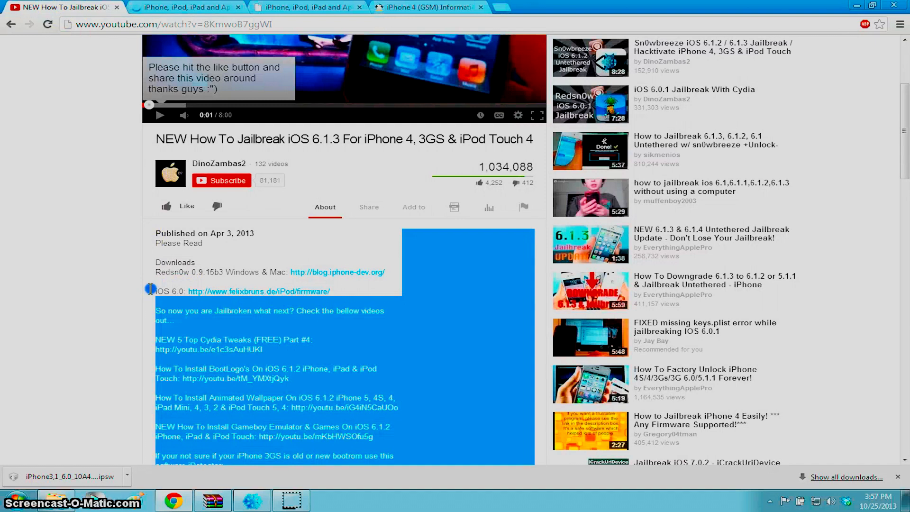
pyautogui.click(138, 295)
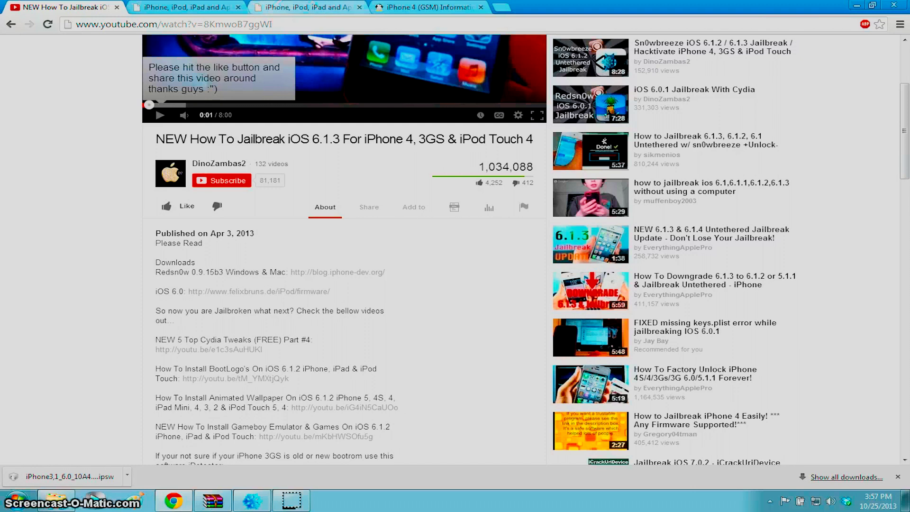
pyautogui.click(227, 7)
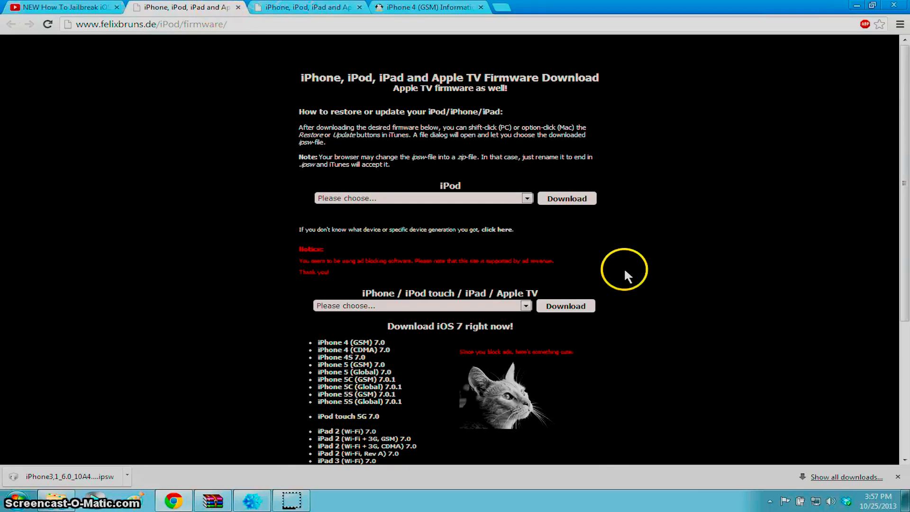
pyautogui.click(527, 199)
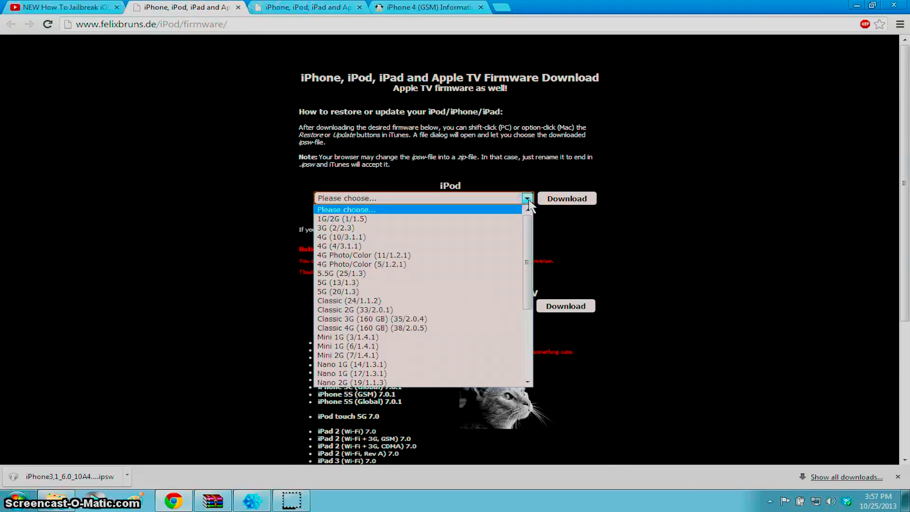
pyautogui.click(543, 312)
pyautogui.click(525, 306)
pyautogui.click(552, 296)
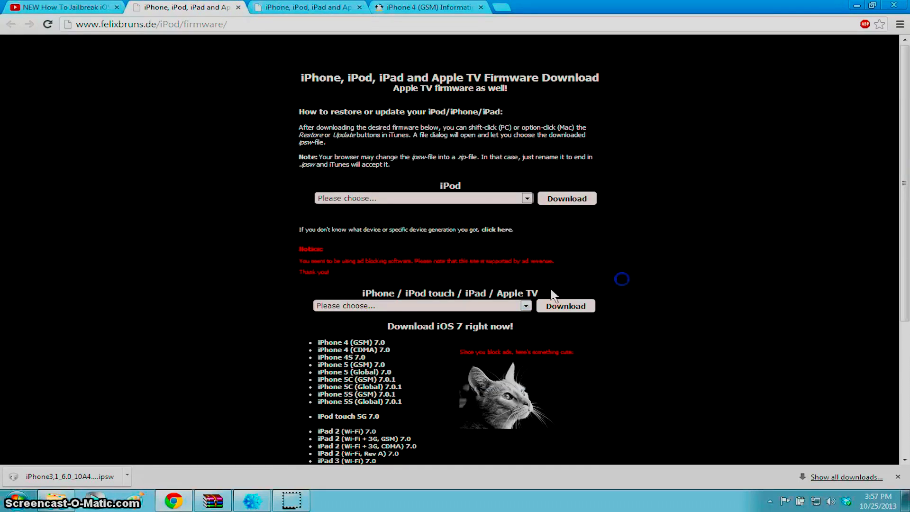
pyautogui.click(526, 306)
pyautogui.scroll(-10, 462, 260)
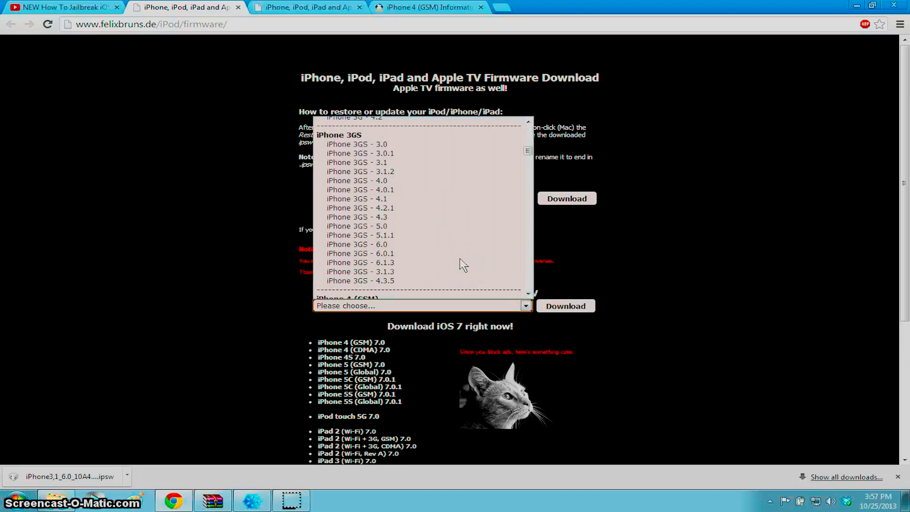
pyautogui.scroll(-4, 463, 264)
pyautogui.scroll(-2, 463, 265)
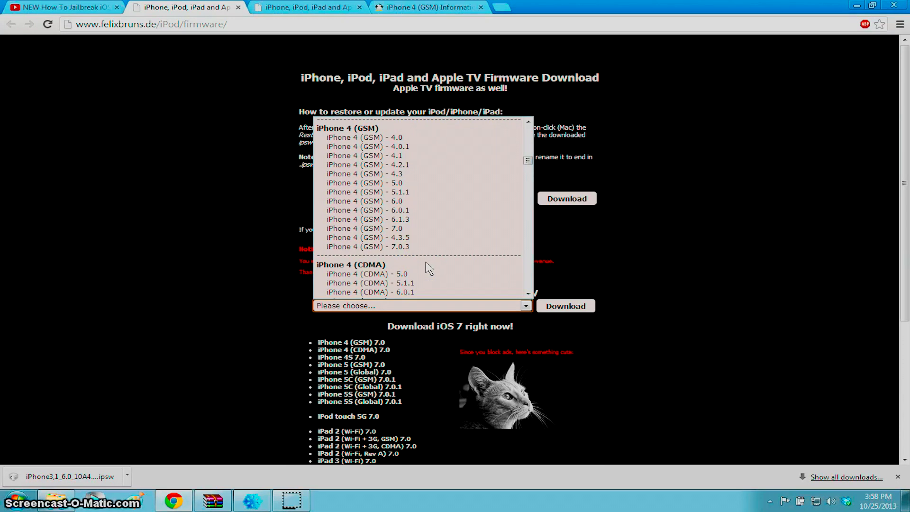
pyautogui.click(246, 497)
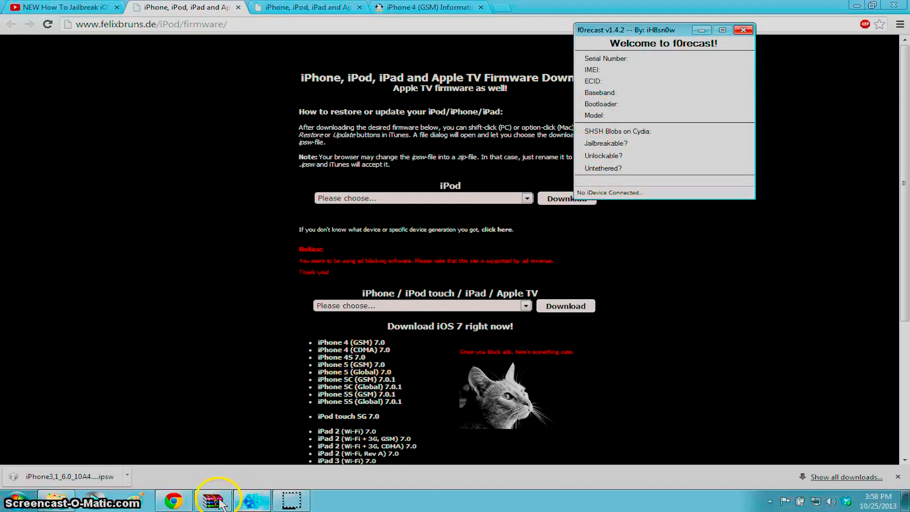
pyautogui.click(284, 7)
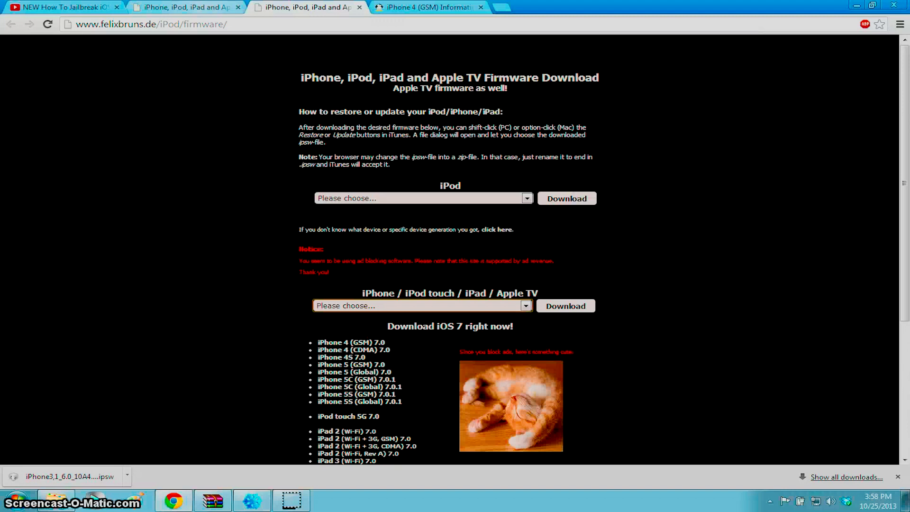
pyautogui.click(445, 7)
# Step: Open google.com in a new tab
pyautogui.click(501, 7)
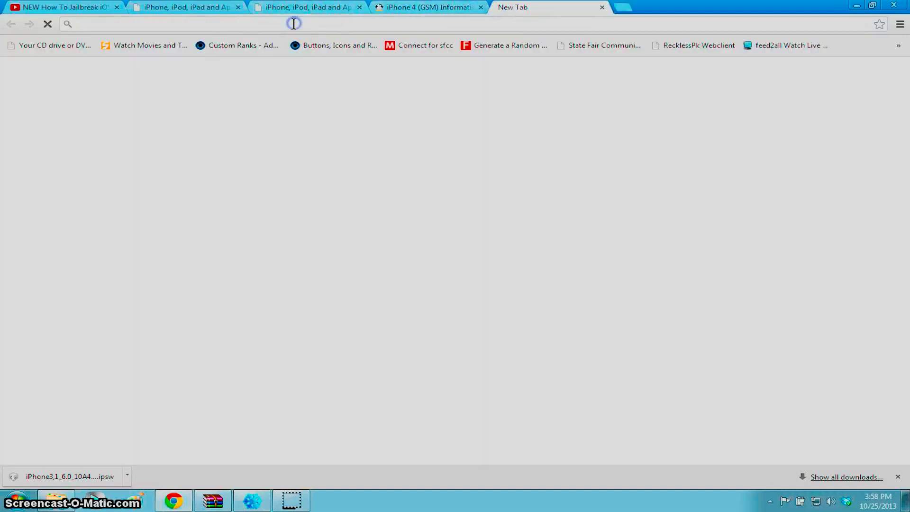
pyautogui.click(294, 23)
pyautogui.write('google.com')
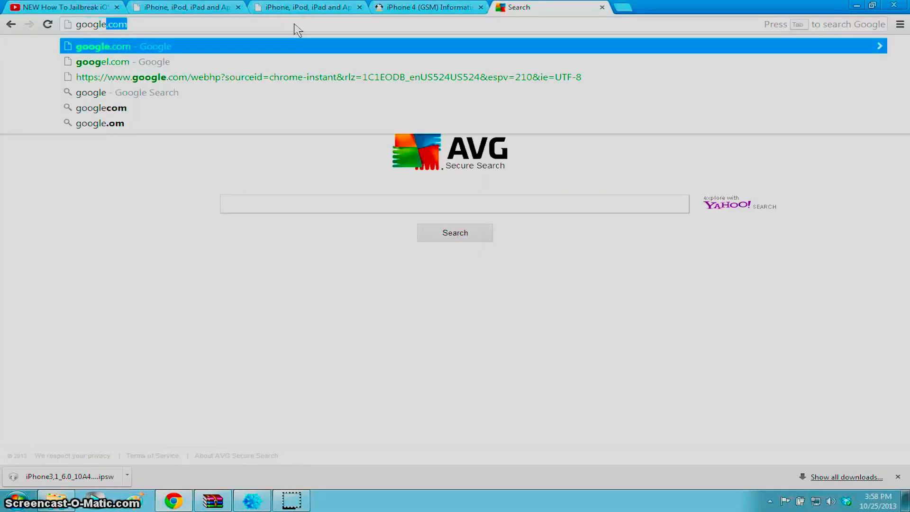
pyautogui.press('Return')
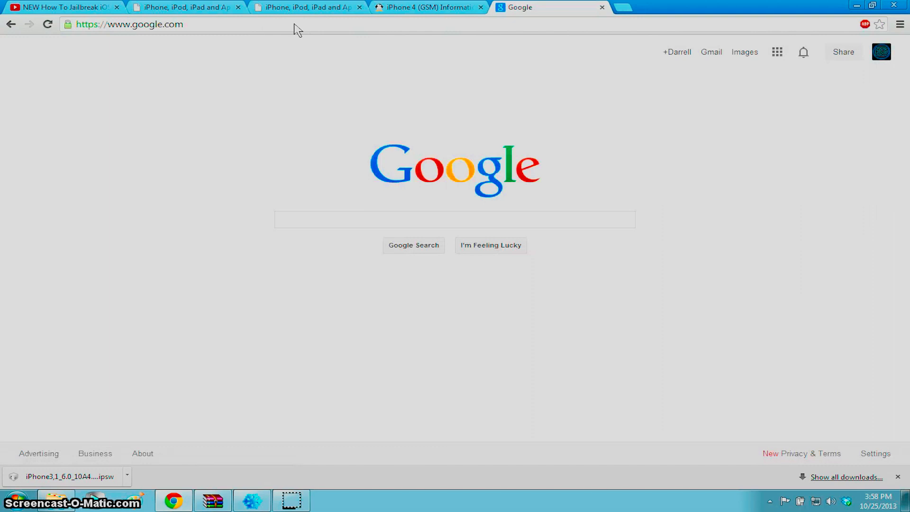
# Step: Search Google for 'diffrence between cdma and gsm'
pyautogui.write('diffrence ')
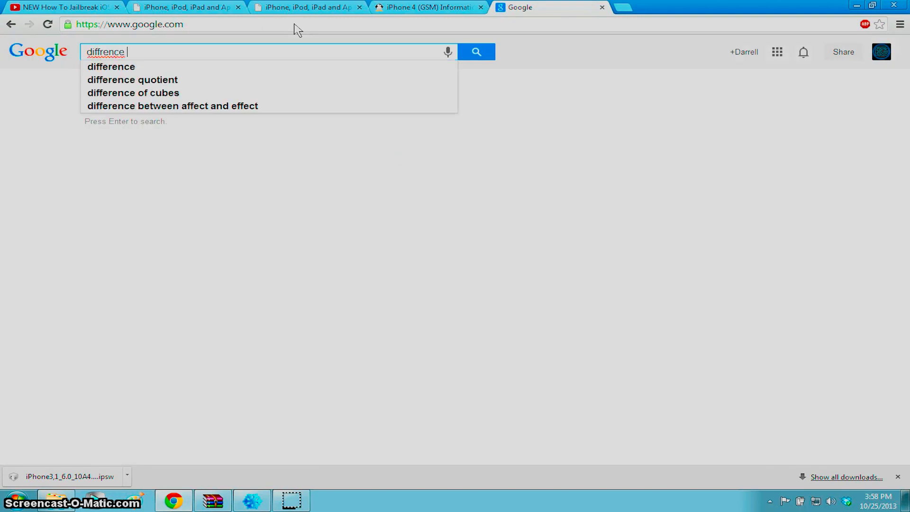
pyautogui.write('between cdm')
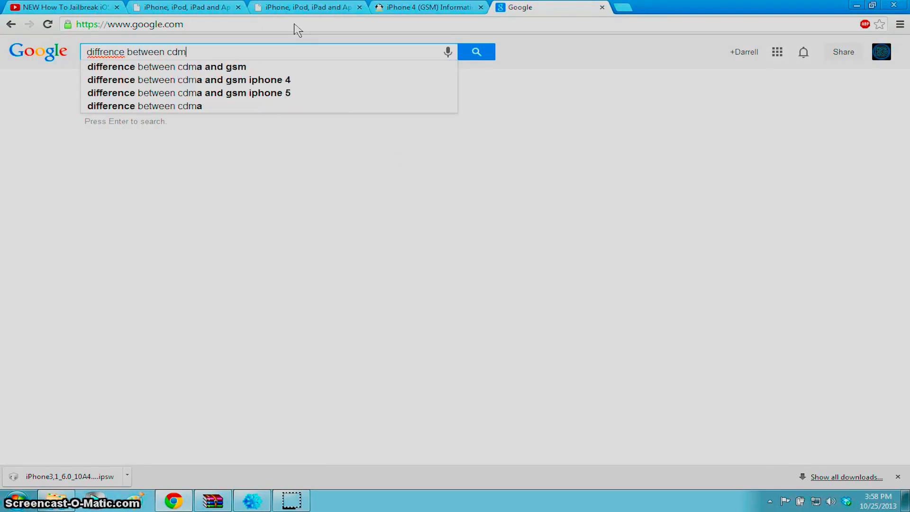
pyautogui.write(' and')
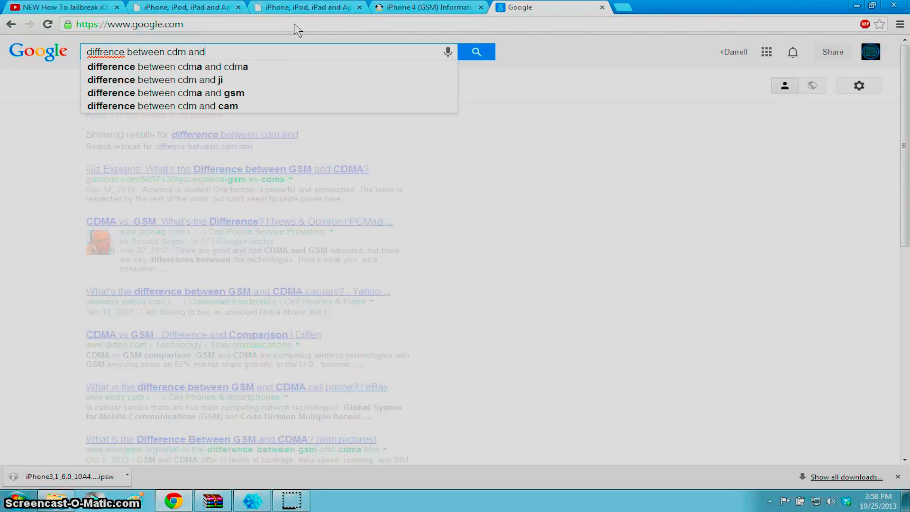
pyautogui.press('BackSpace')
pyautogui.press('BackSpace')
pyautogui.press('BackSpace')
pyautogui.press('BackSpace')
pyautogui.write('a and gsm')
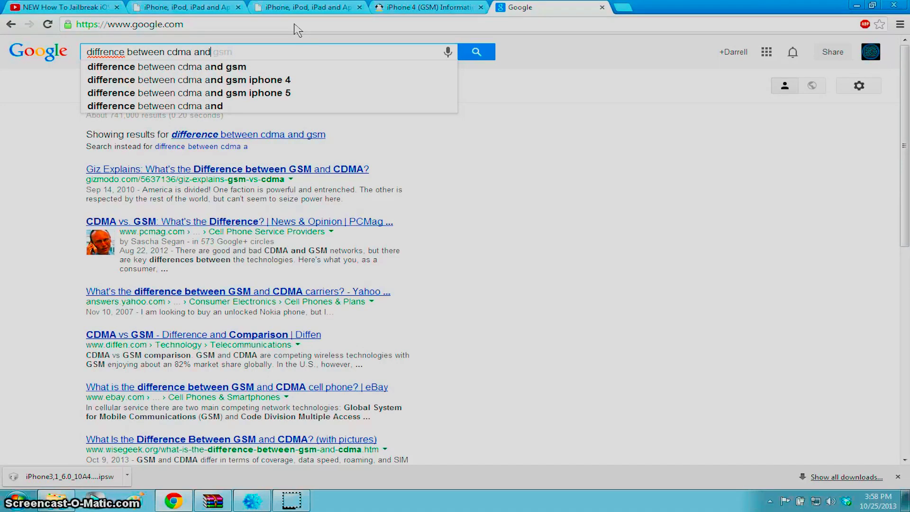
pyautogui.press('Return')
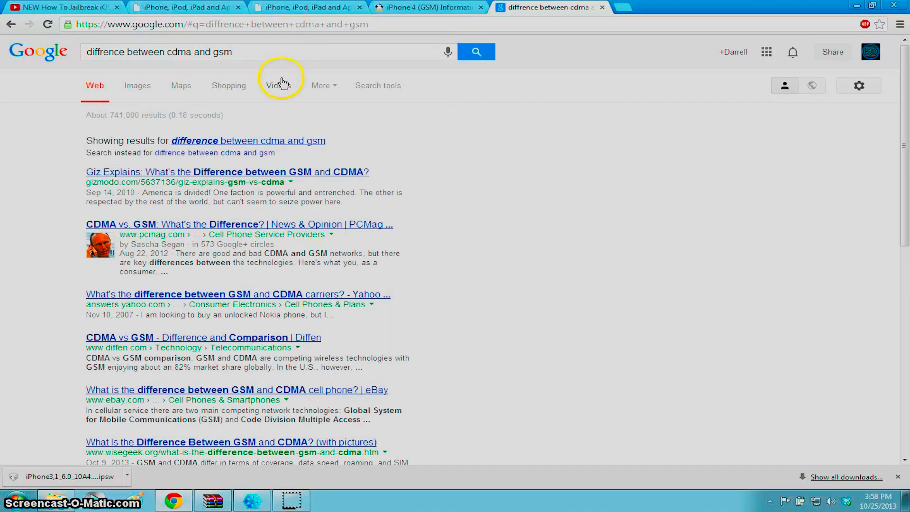
# Step: Read through the Gizmodo GSM versus CDMA article, then return to the results
pyautogui.click(263, 174)
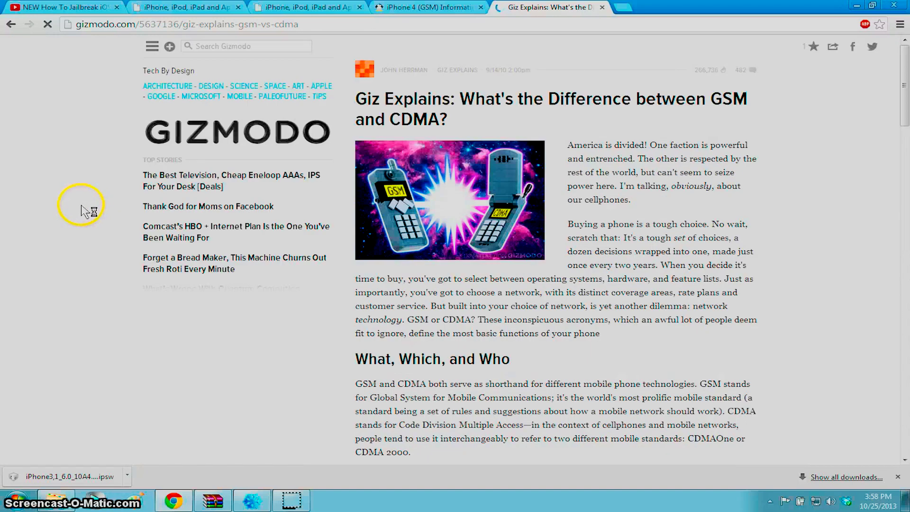
pyautogui.scroll(-6, 80, 210)
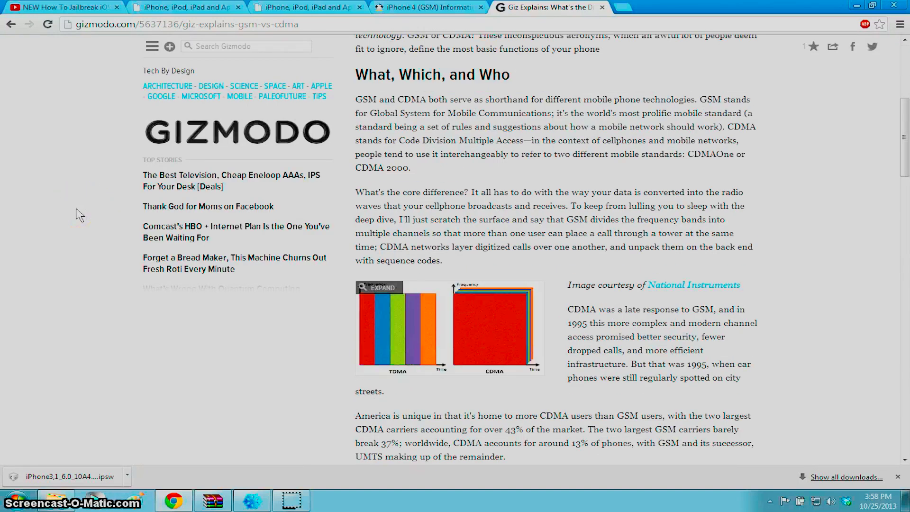
pyautogui.scroll(-3, 92, 193)
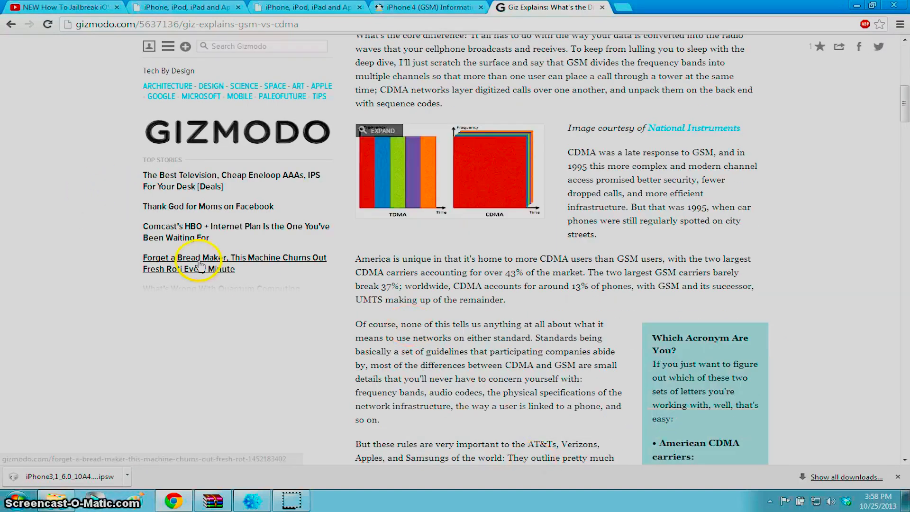
pyautogui.scroll(-5, 531, 388)
pyautogui.click(14, 24)
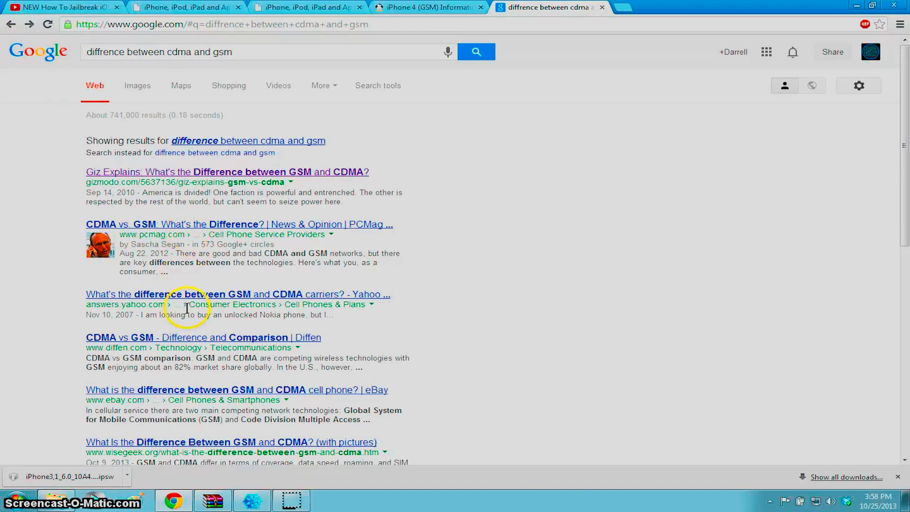
# Step: Read the Yahoo Answers GSM and CDMA thread, then close its tab
pyautogui.click(196, 295)
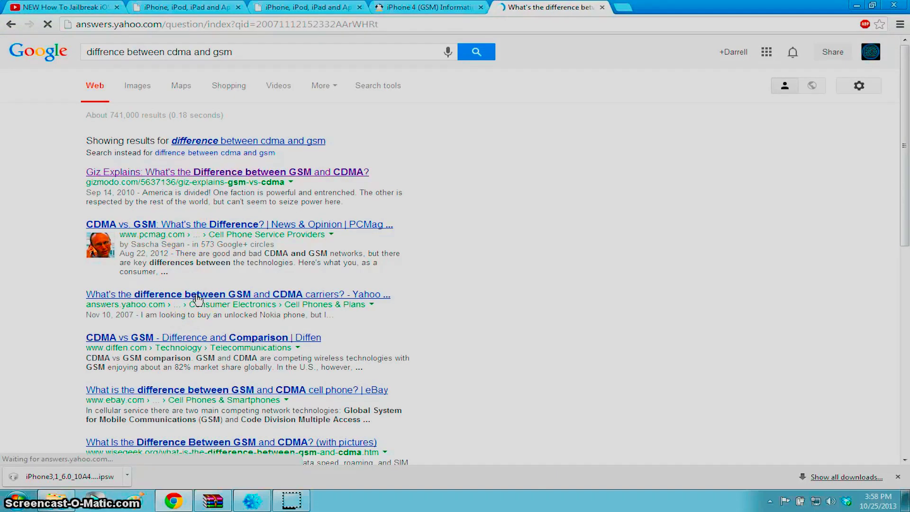
pyautogui.scroll(-1, 393, 287)
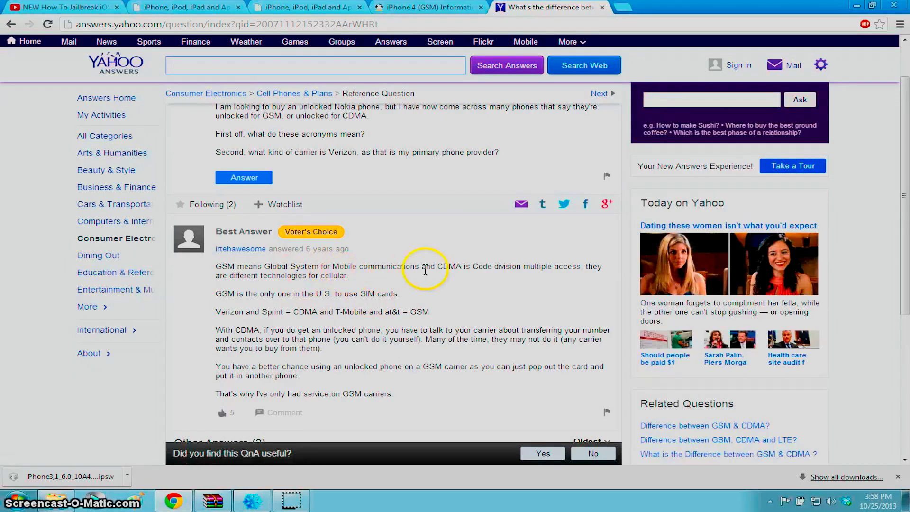
pyautogui.scroll(-2, 414, 363)
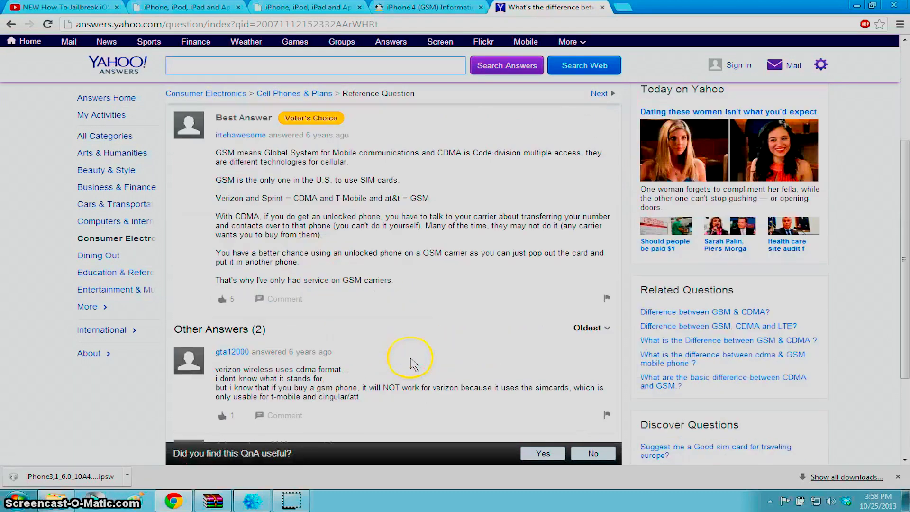
pyautogui.scroll(-2, 410, 364)
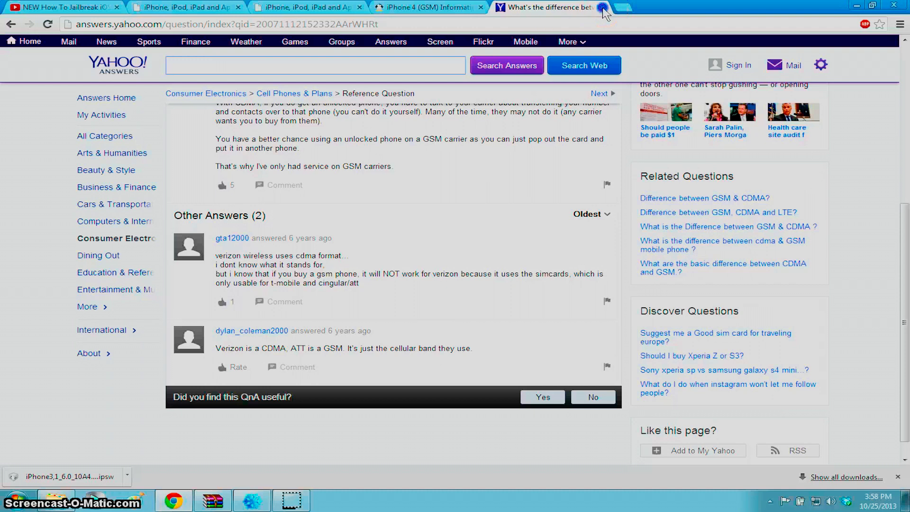
pyautogui.click(601, 8)
# Step: On the felixbruns.de page, browse the iPhone firmware list down to iPhone 4
pyautogui.click(327, 8)
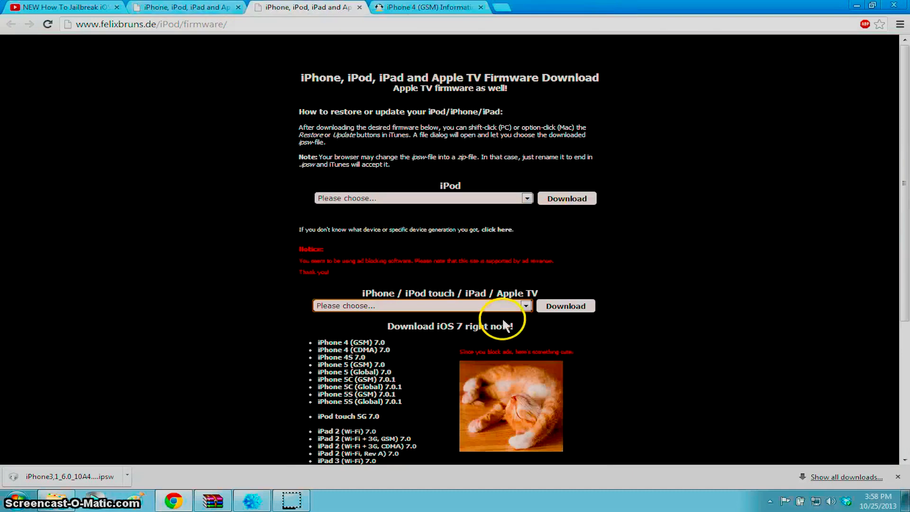
pyautogui.click(525, 306)
pyautogui.scroll(-15, 432, 228)
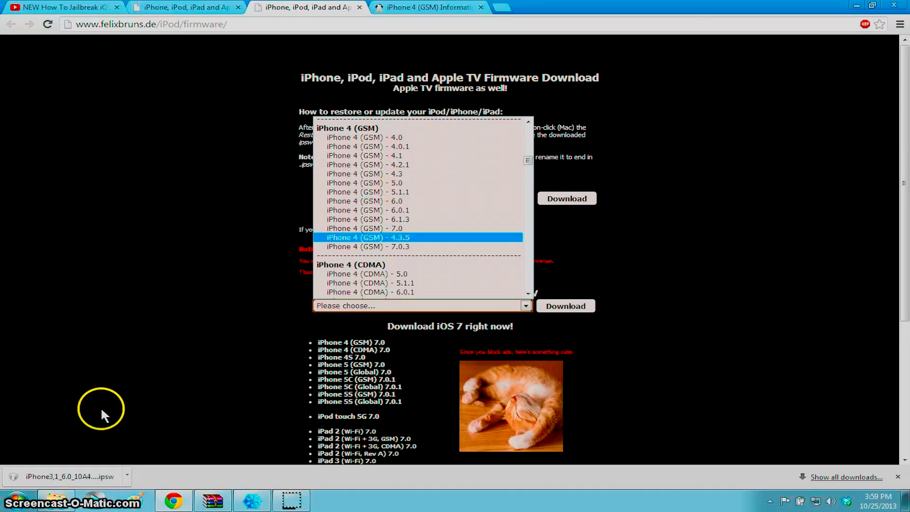
# Step: Show the downloaded firmware file in its folder and minimize Chrome
pyautogui.click(120, 477)
pyautogui.click(142, 449)
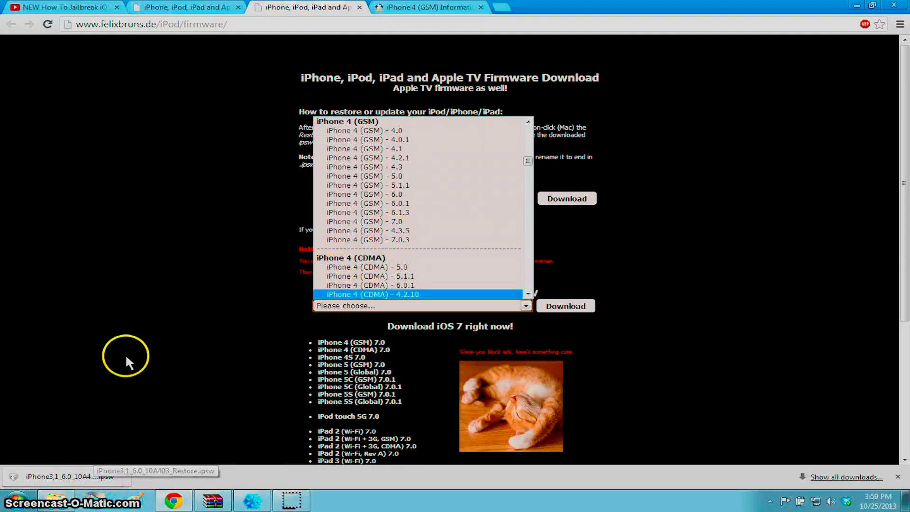
pyautogui.click(88, 476)
pyautogui.click(137, 445)
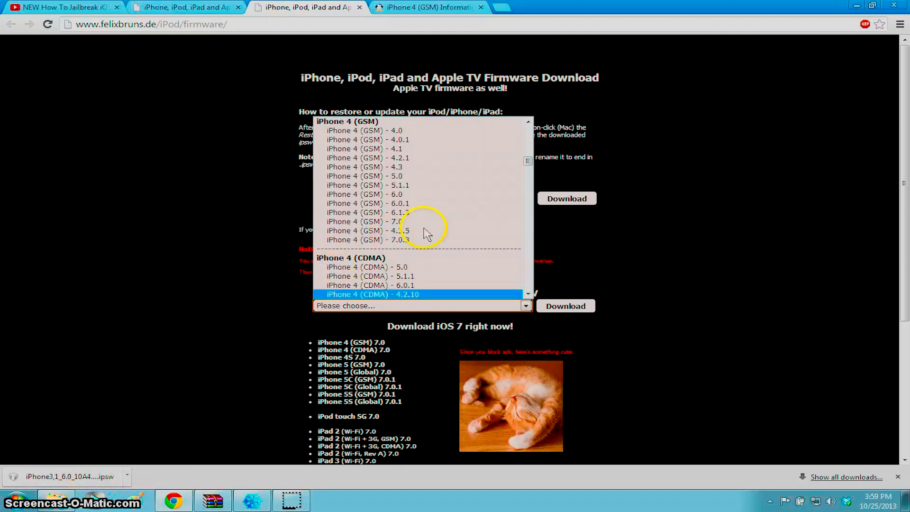
pyautogui.click(856, 6)
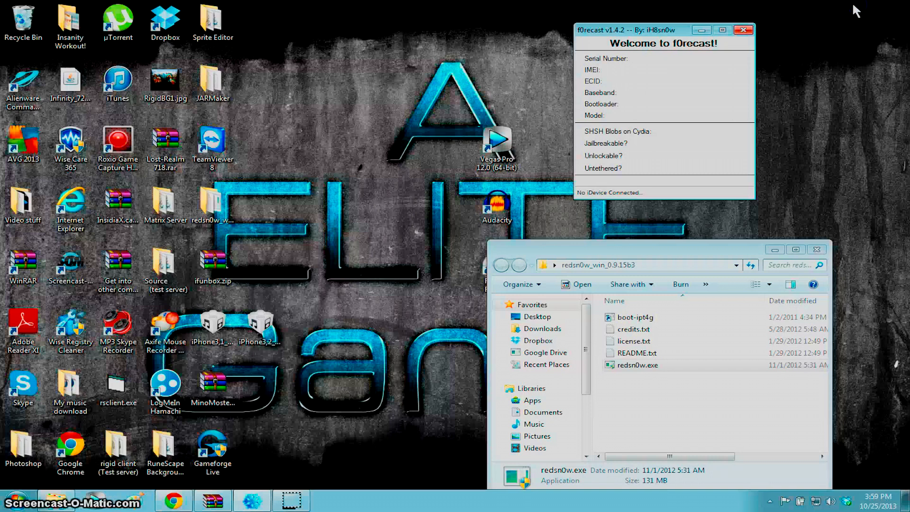
# Step: Minimize the redsn0w folder and check the full name of iPhone3,2_6.0_10A403_Restore.ipsw, keeping it unchanged
pyautogui.click(774, 250)
pyautogui.click(273, 326)
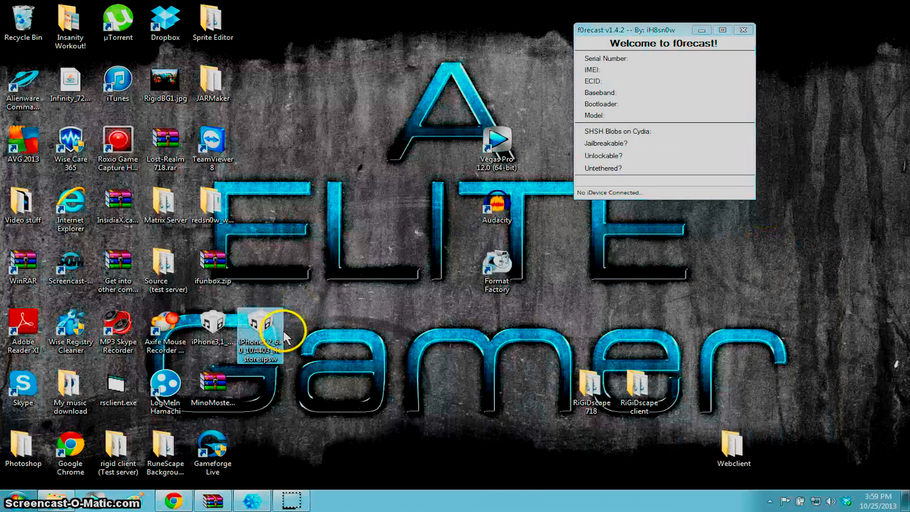
pyautogui.click(265, 353)
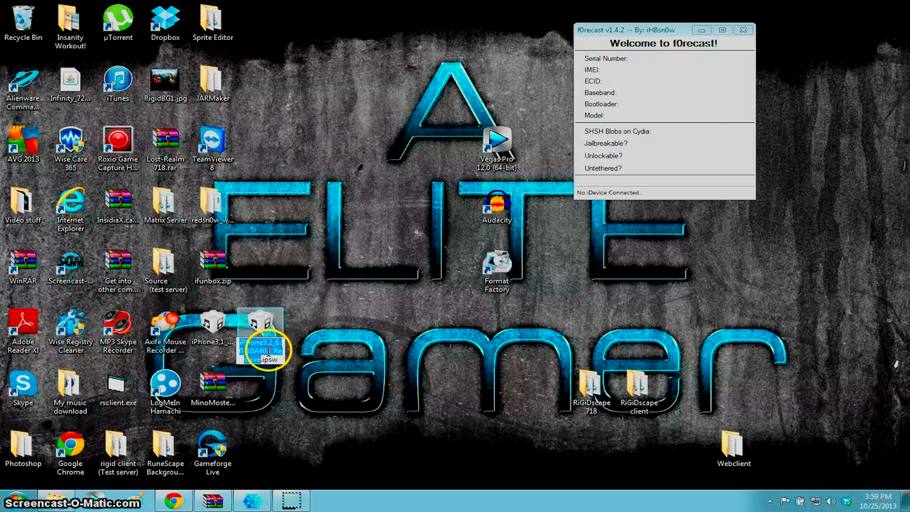
pyautogui.moveTo(268, 352); pyautogui.dragTo(233, 341)
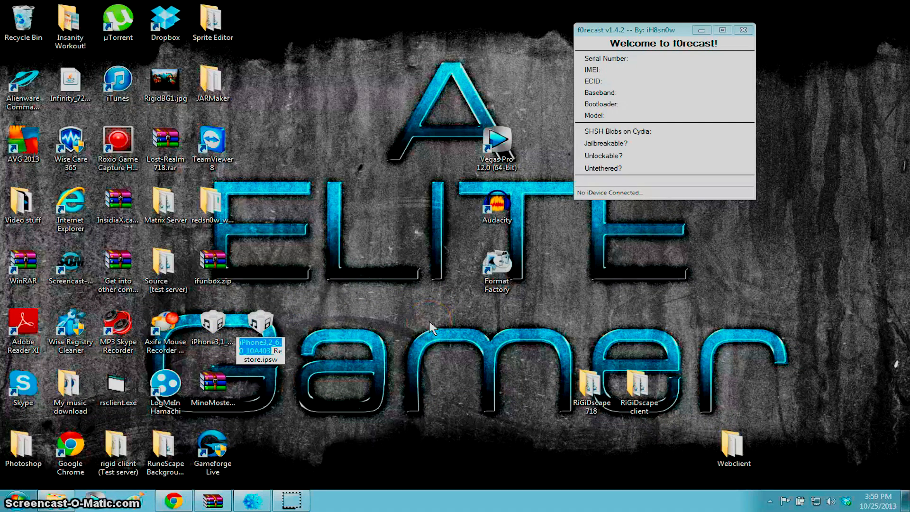
pyautogui.click(426, 305)
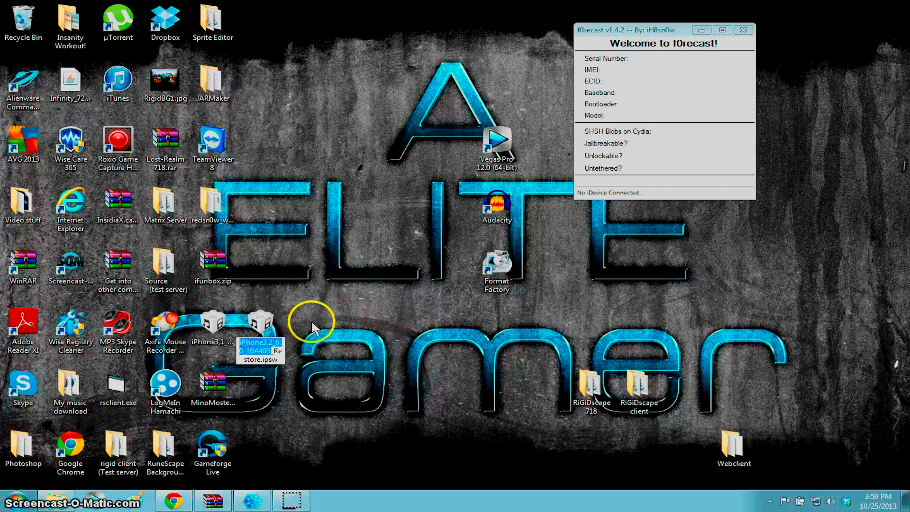
pyautogui.click(280, 314)
pyautogui.click(257, 350)
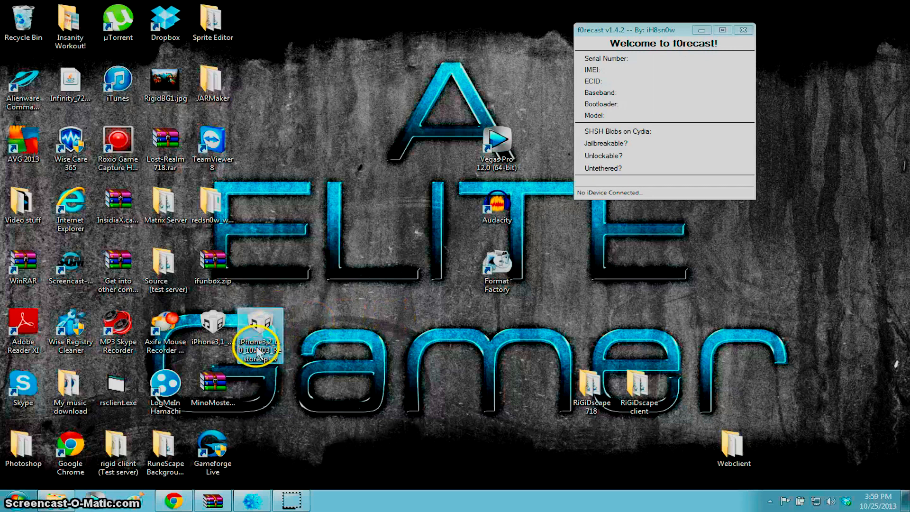